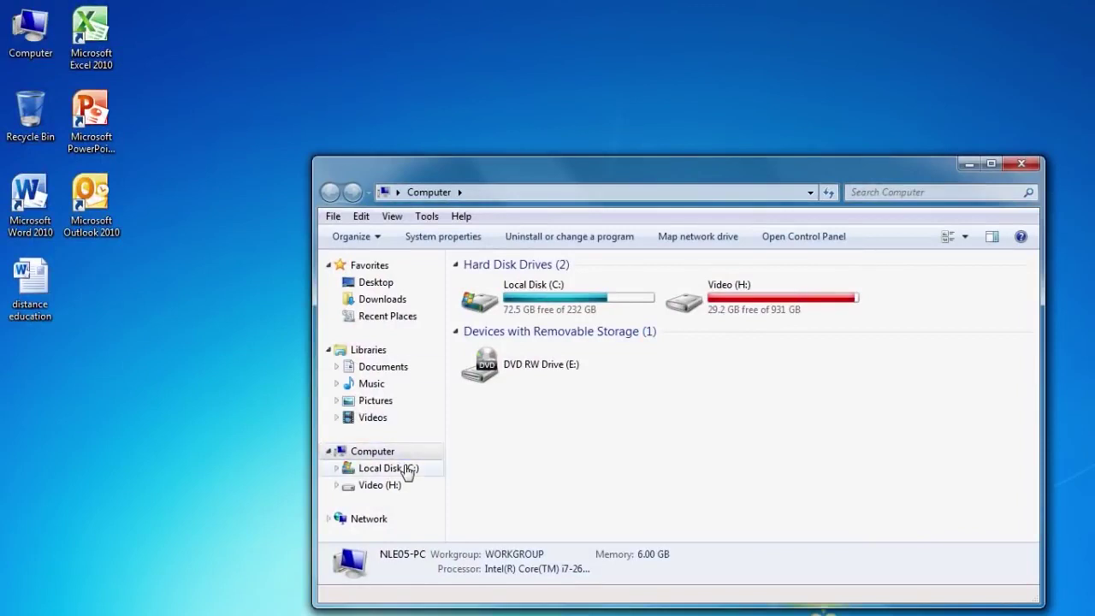
Step: Browse drive C: through the Users, CPL and My Documents folders and open the CPL folder inside
{"action": "double_click", "coordinate": [501, 454]}
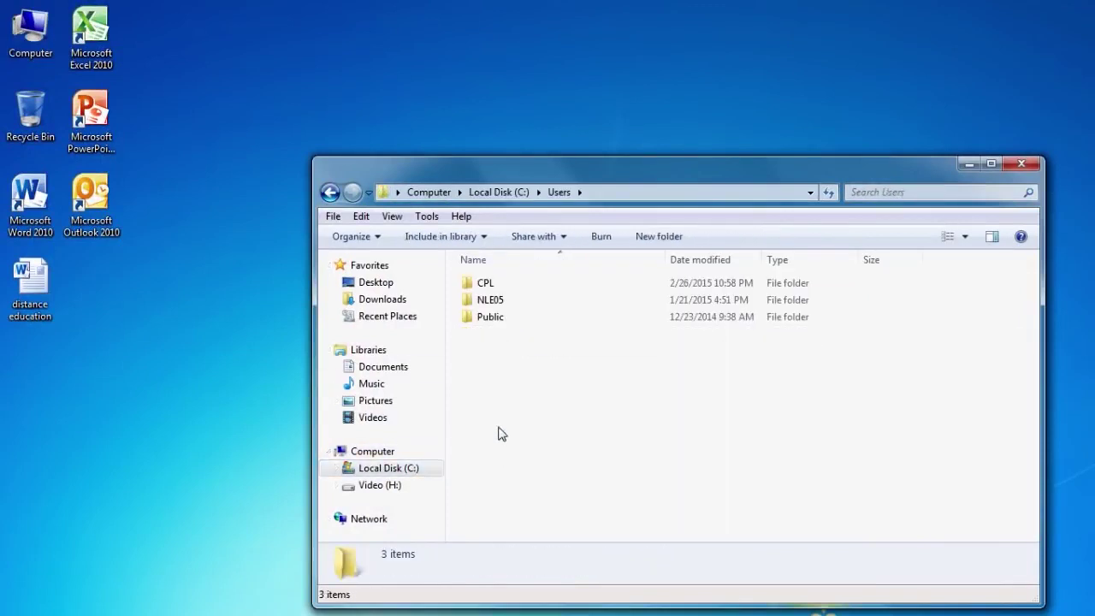
{"action": "double_click", "coordinate": [485, 283]}
{"action": "double_click", "coordinate": [503, 368]}
{"action": "double_click", "coordinate": [485, 299]}
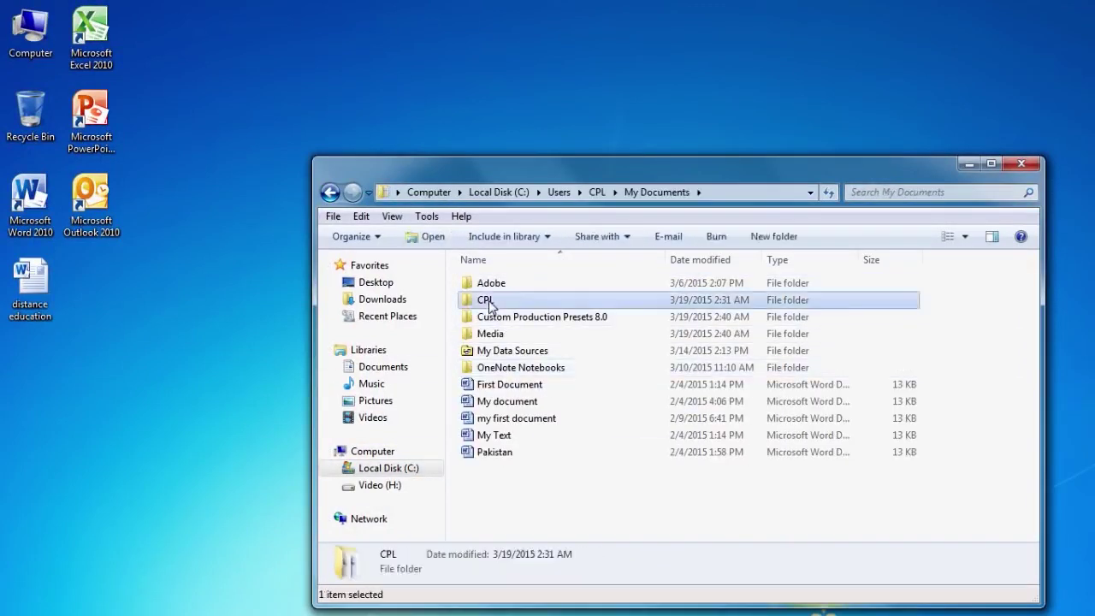
{"action": "left_click", "coordinate": [506, 359]}
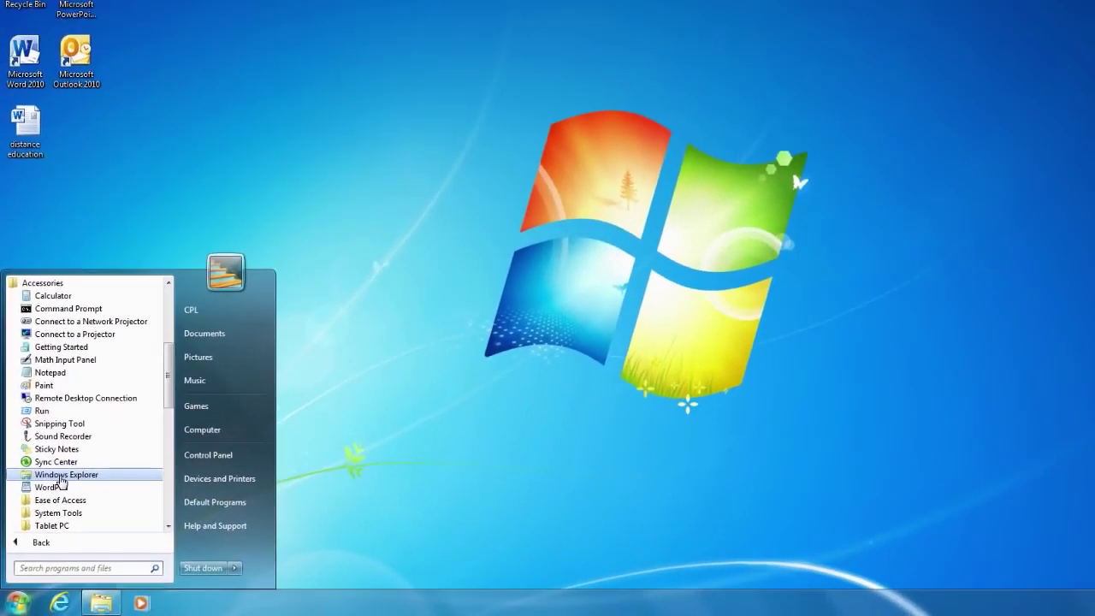
Step: Launch Windows Explorer, open the Computer location and check the free space of the New Volume (D:) drive
{"action": "left_click", "coordinate": [61, 475]}
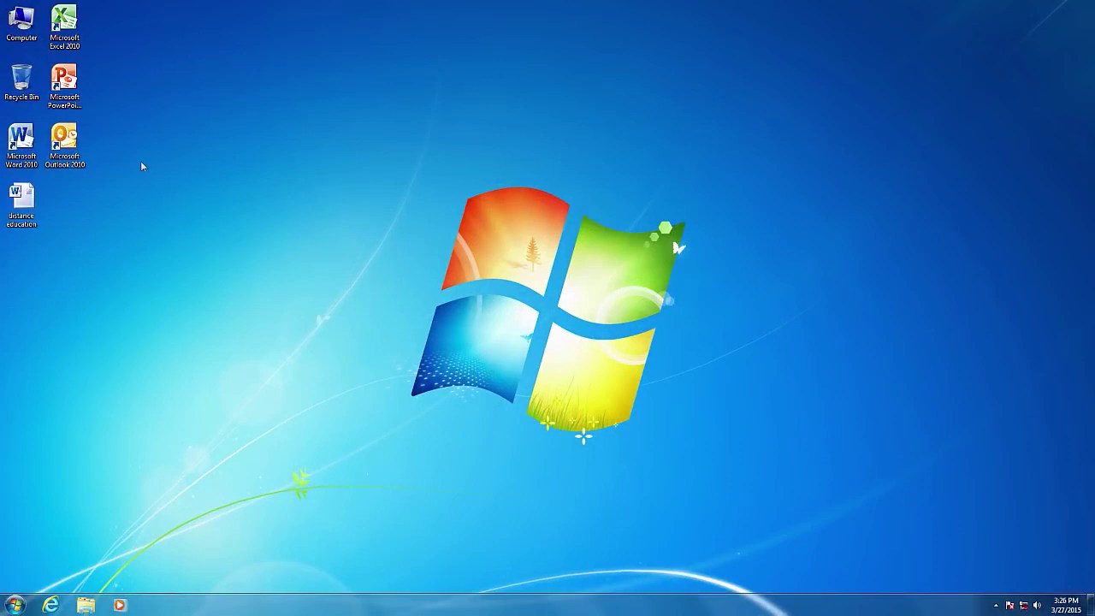
{"action": "double_click", "coordinate": [28, 27]}
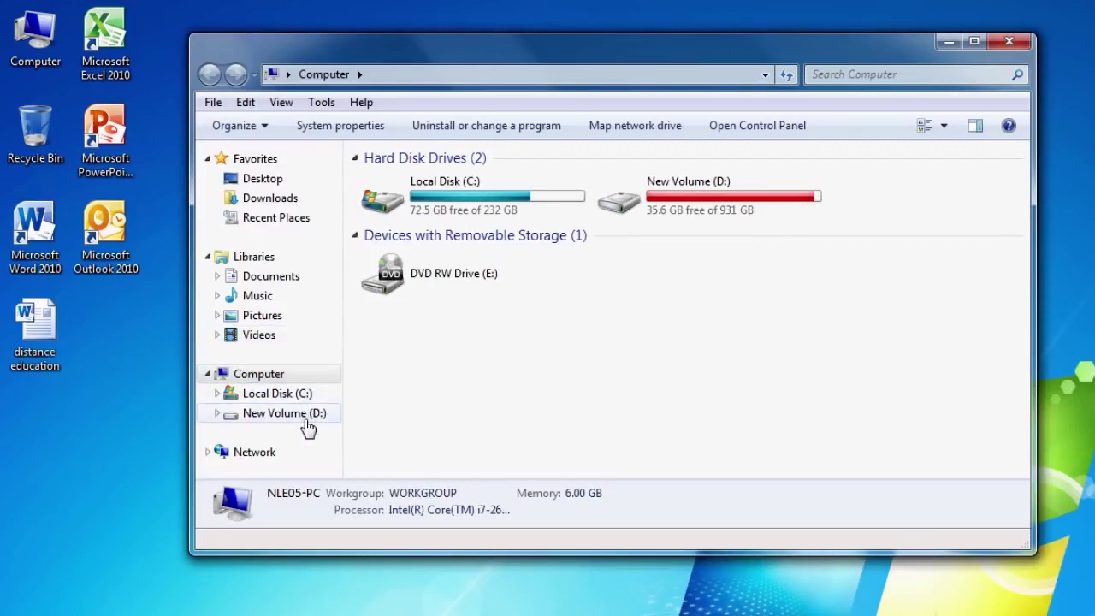
{"action": "left_click", "coordinate": [268, 384]}
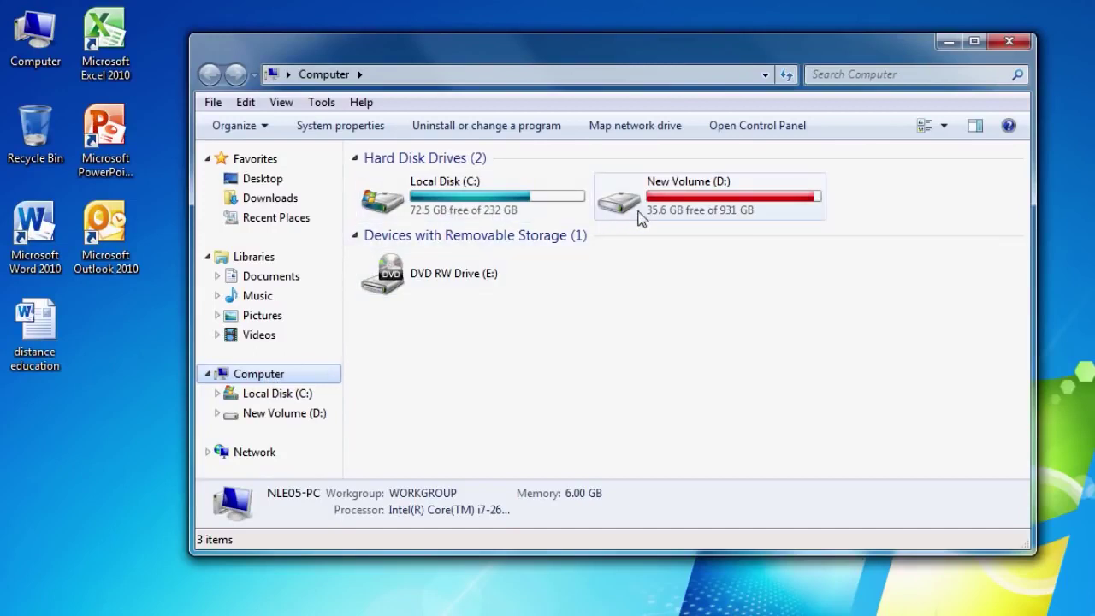
{"action": "mouse_move", "coordinate": [726, 218]}
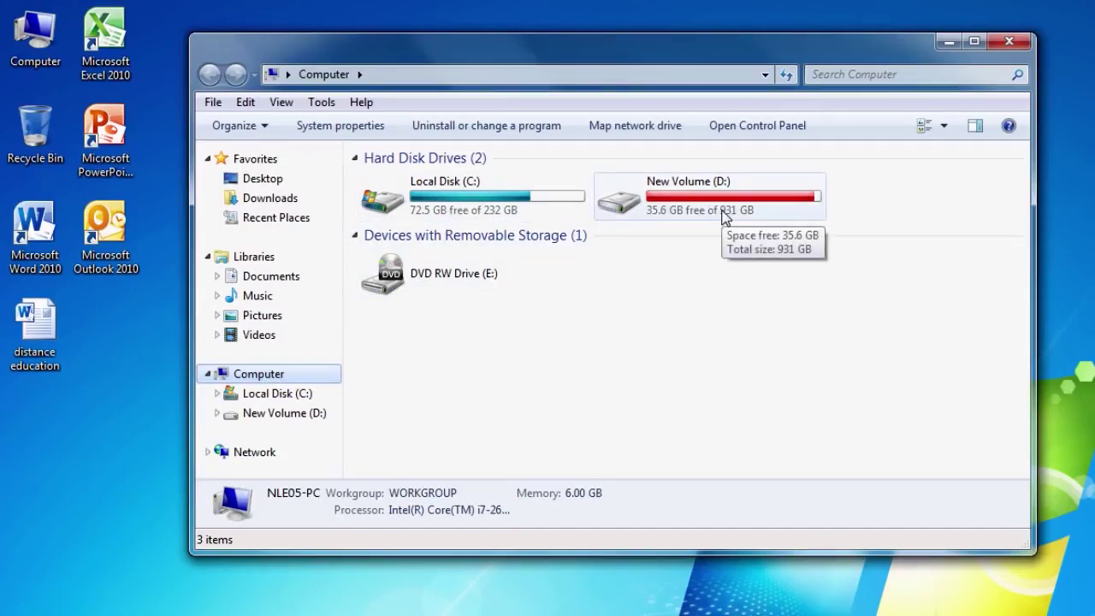
Step: Show the contents of New Volume (D:), select its CPL folder and view the file commands available for it
{"action": "left_click", "coordinate": [286, 414]}
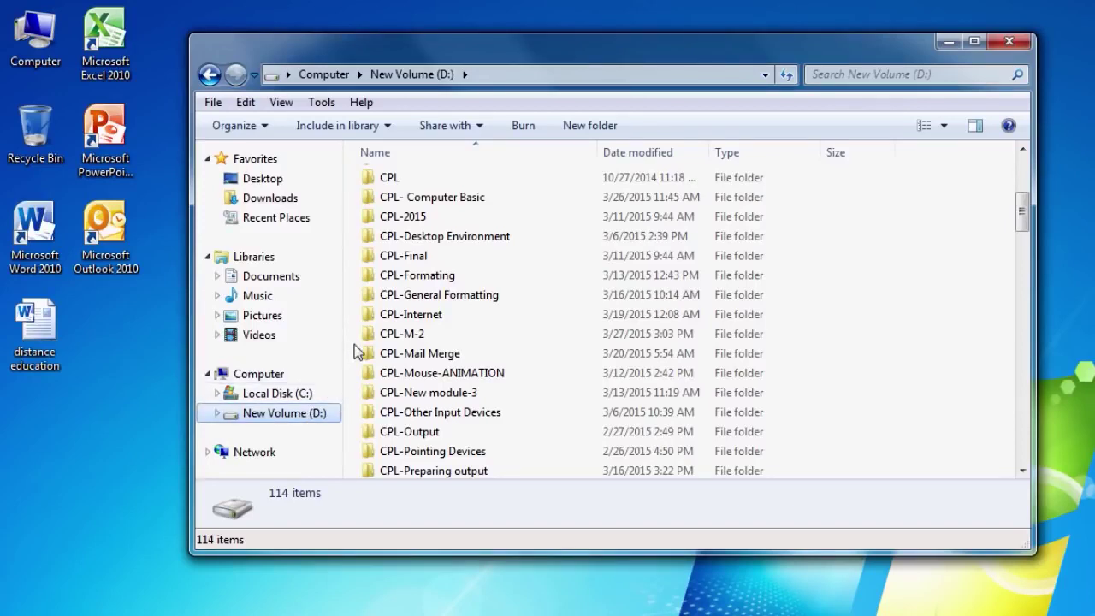
{"action": "left_click", "coordinate": [392, 180]}
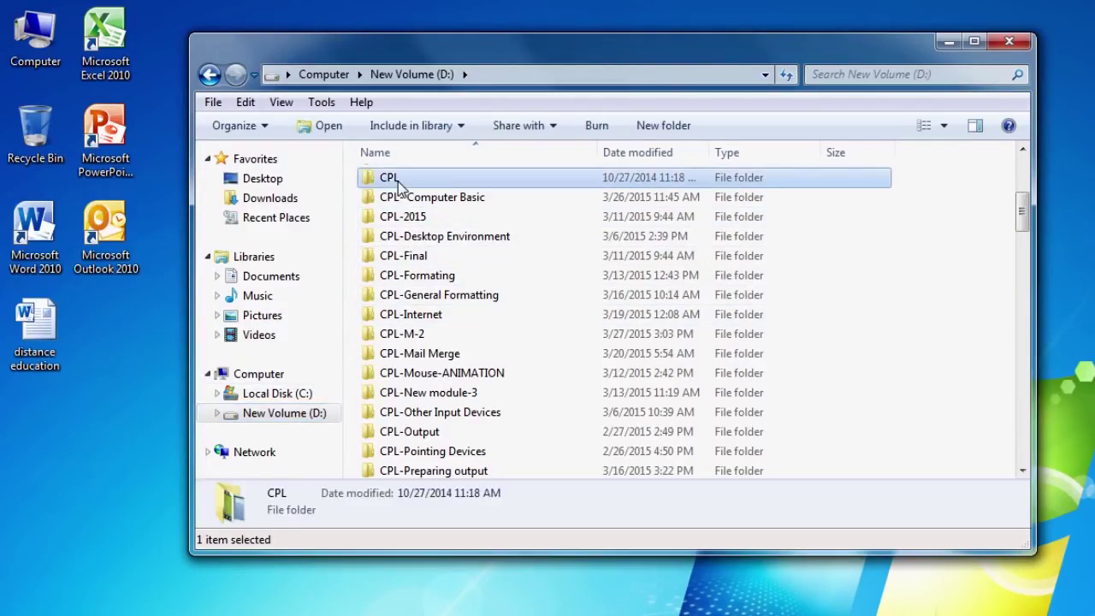
{"action": "left_click", "coordinate": [213, 103]}
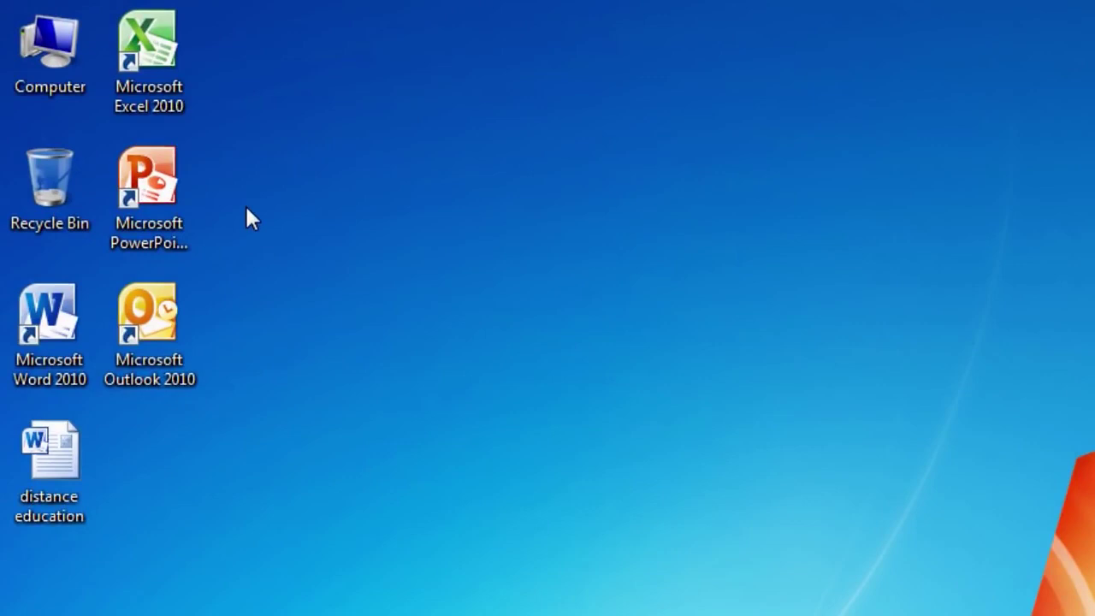
Step: Create a new folder on the desktop and keep the default name "New folder"
{"action": "right_click", "coordinate": [247, 207]}
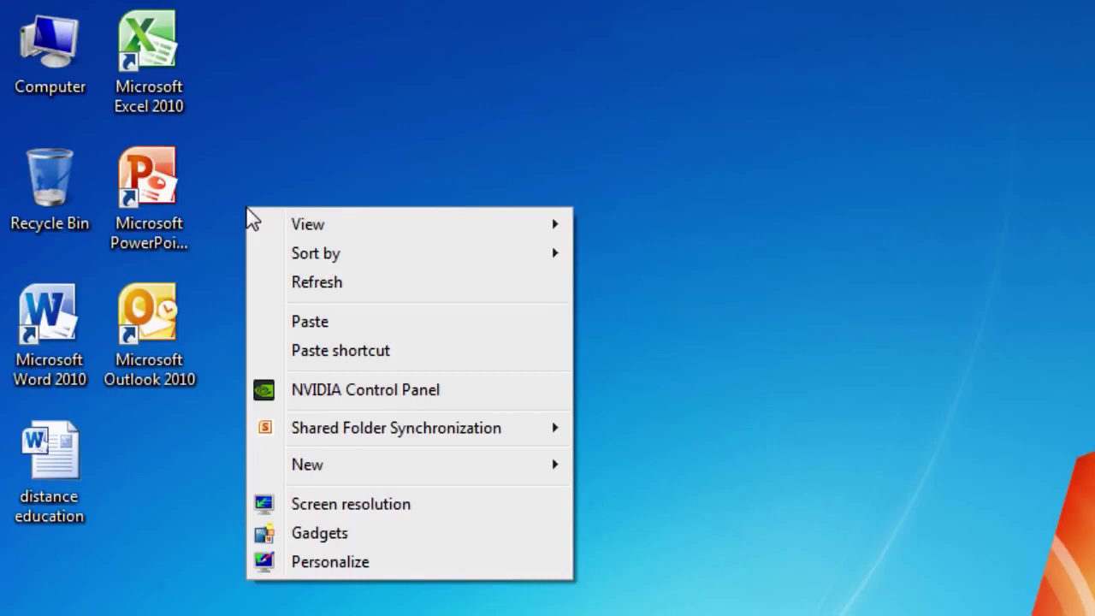
{"action": "mouse_move", "coordinate": [303, 470]}
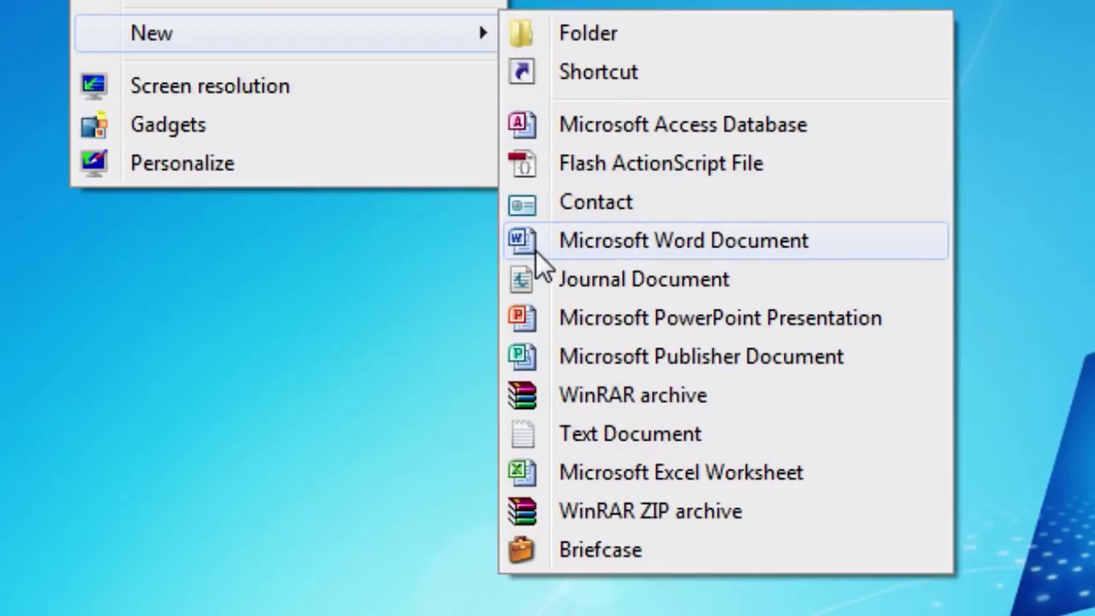
{"action": "left_click", "coordinate": [579, 38]}
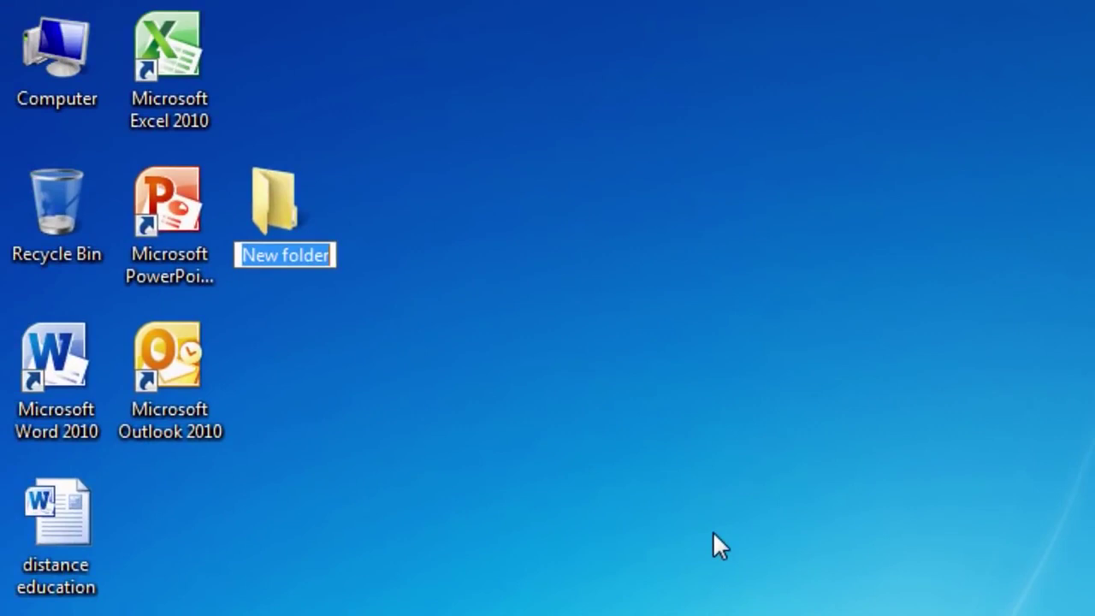
{"action": "key", "text": "Return"}
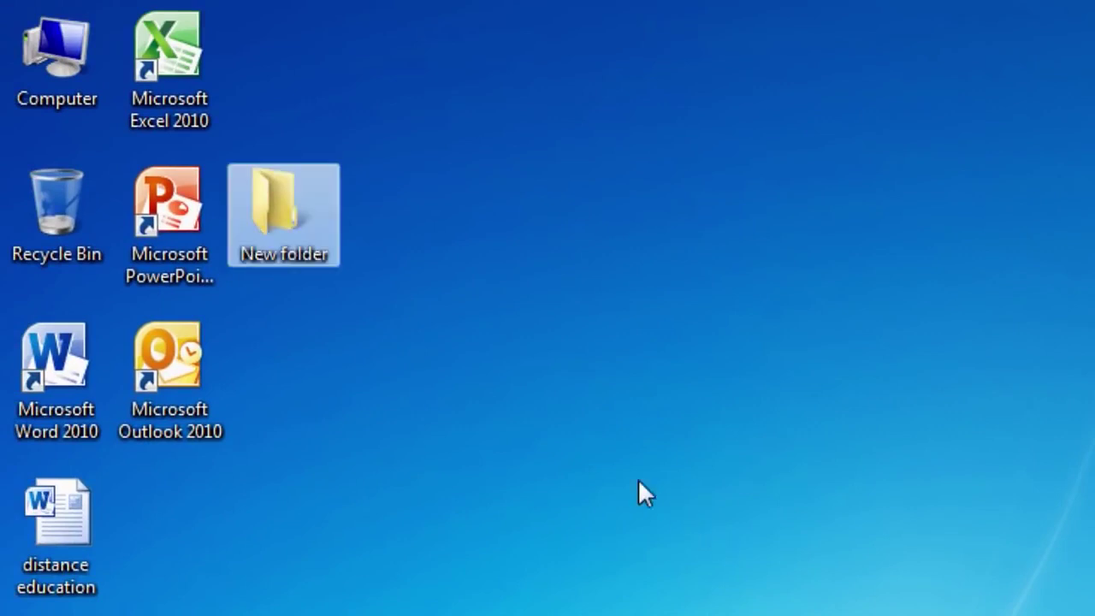
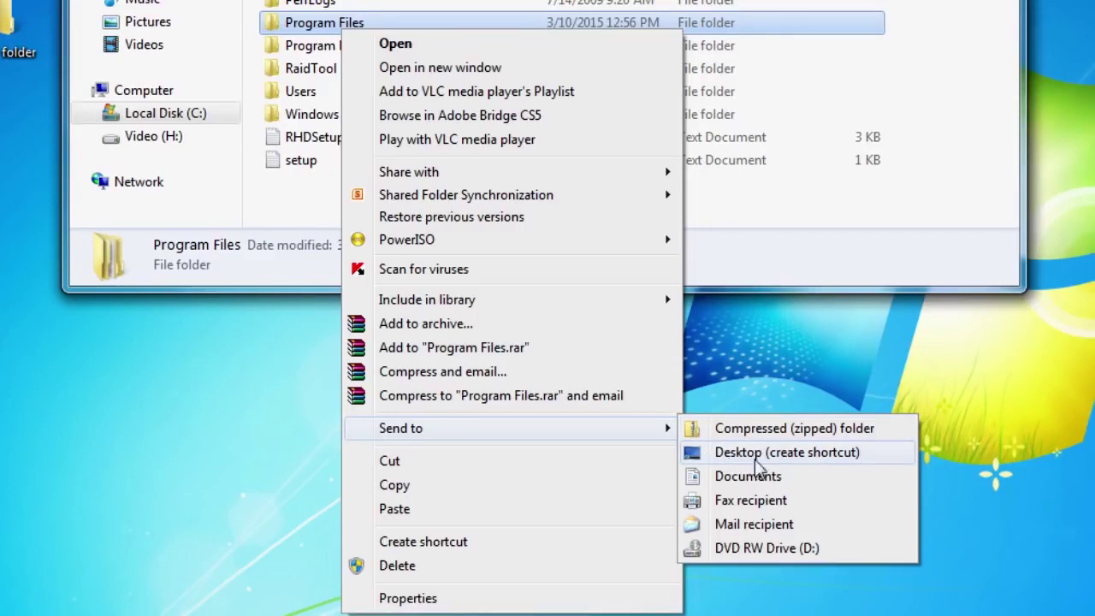
Step: Create a desktop shortcut to the Program Files folder on drive C: and close the Explorer window
{"action": "left_click", "coordinate": [815, 457]}
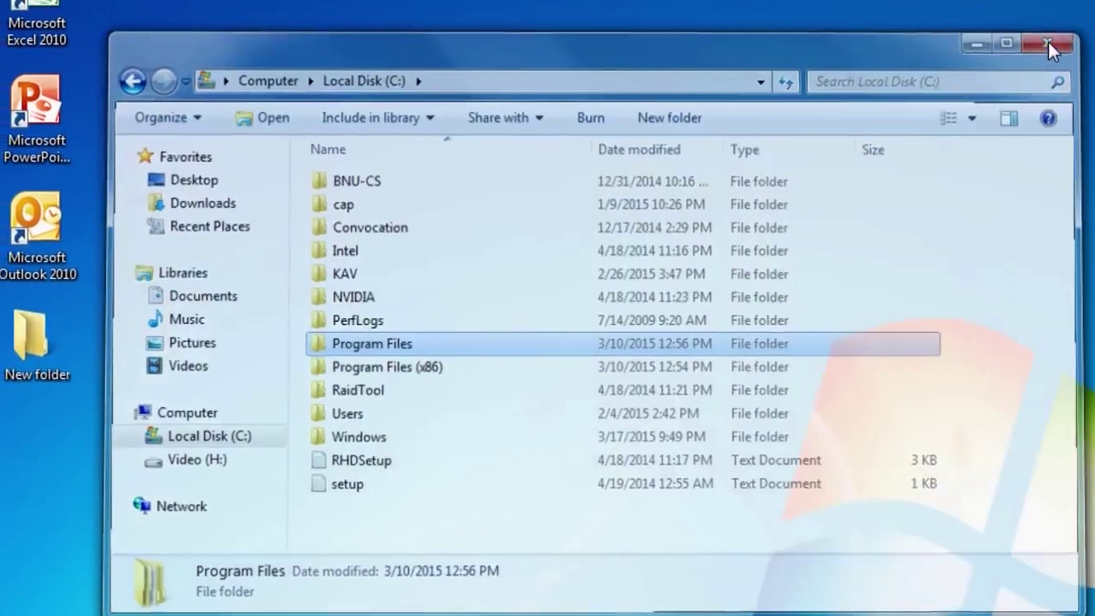
{"action": "left_click", "coordinate": [1031, 21]}
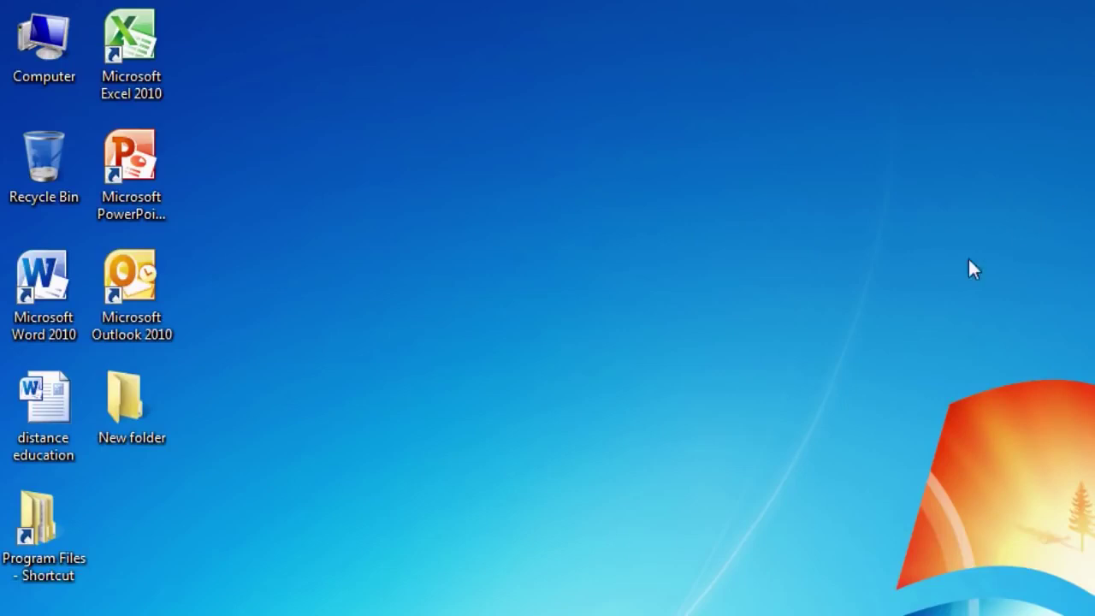
{"action": "left_click", "coordinate": [49, 536]}
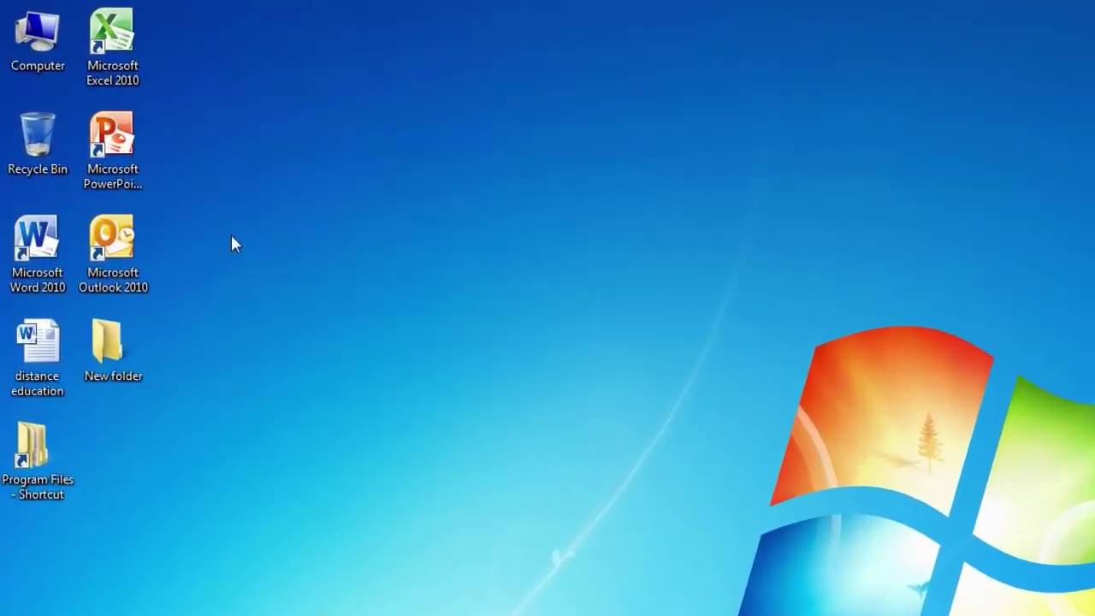
Step: Open the Computer window and resize it by its upper-left and lower-left corners
{"action": "double_click", "coordinate": [48, 51]}
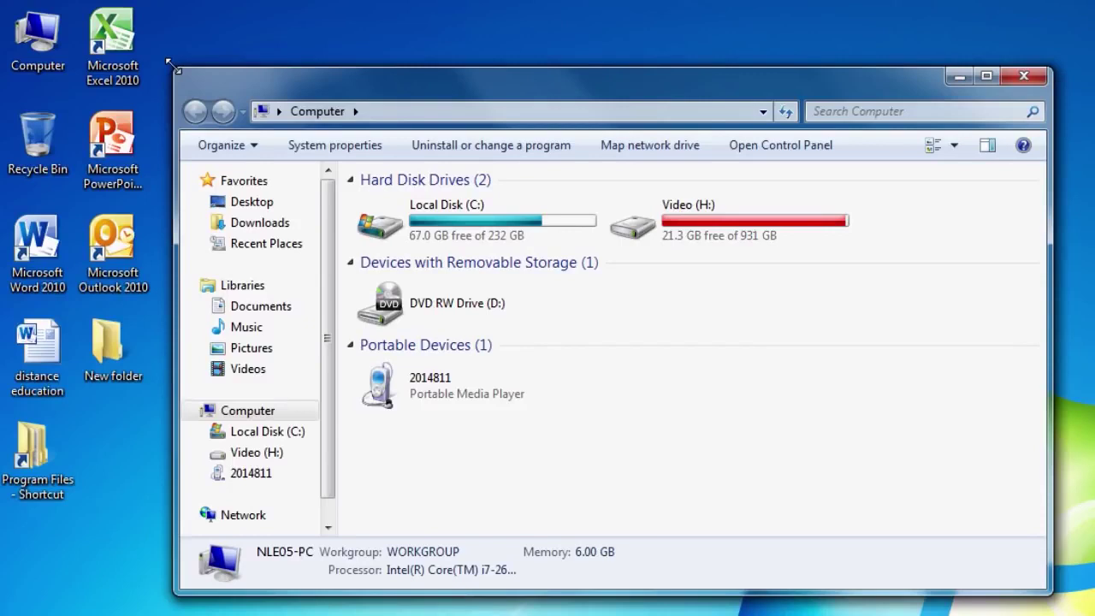
{"action": "left_click_drag", "start_coordinate": [171, 65], "coordinate": [170, 13]}
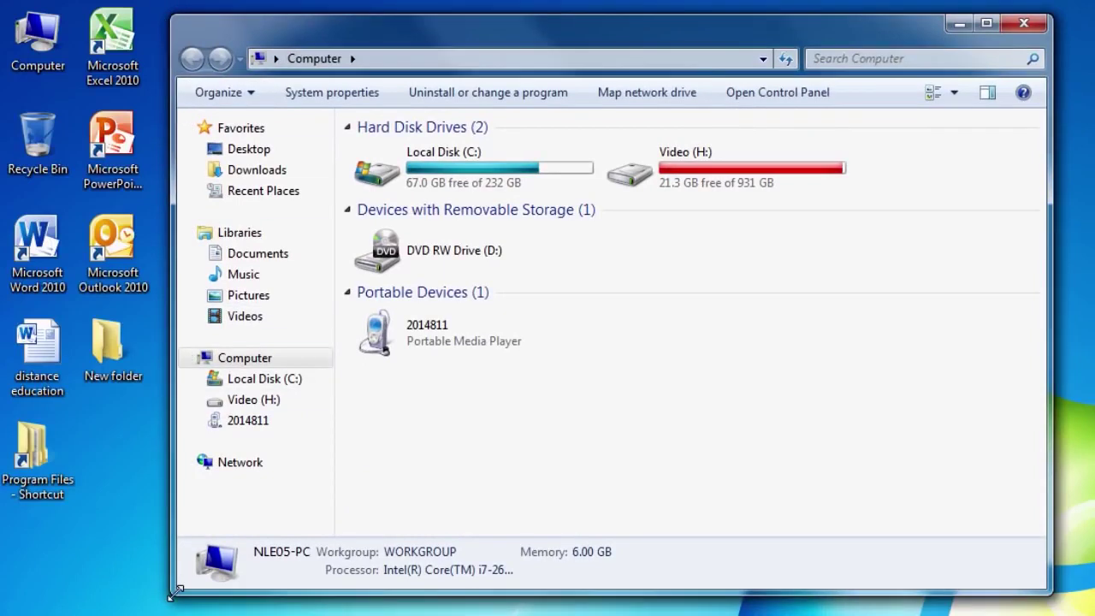
{"action": "left_click_drag", "start_coordinate": [175, 592], "coordinate": [207, 520]}
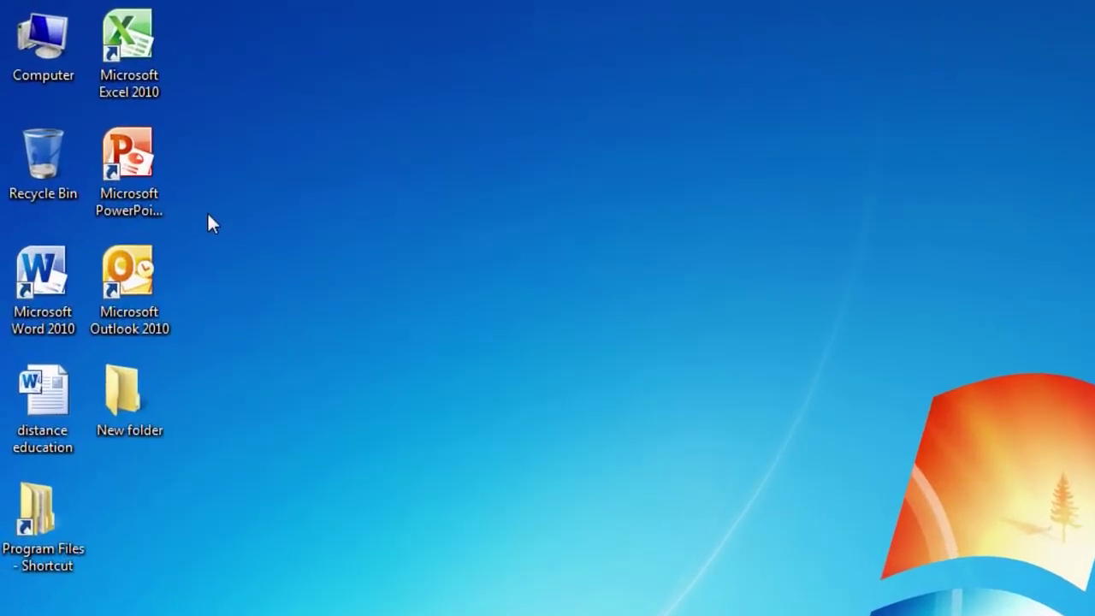
Step: Open the Computer window and look over its Tools and Edit commands and the Computer location
{"action": "double_click", "coordinate": [52, 50]}
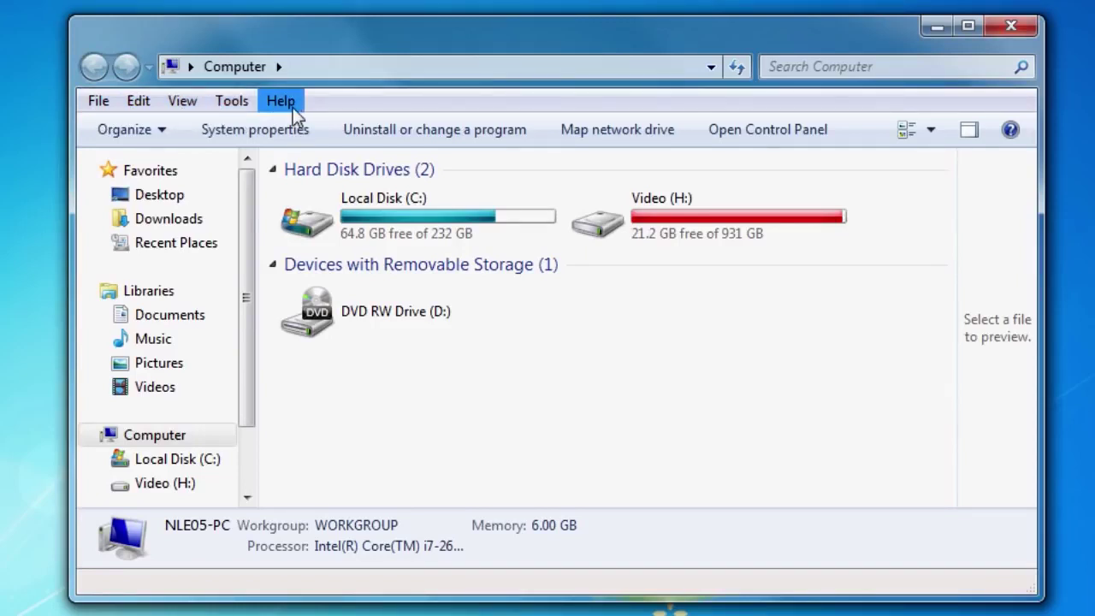
{"action": "left_click", "coordinate": [232, 103]}
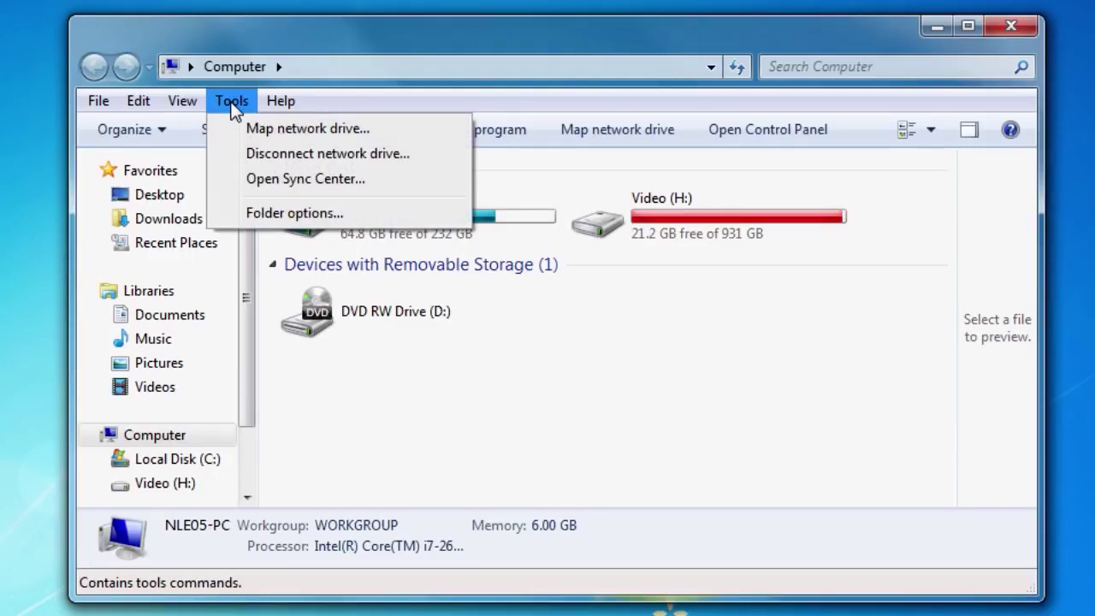
{"action": "left_click", "coordinate": [232, 103]}
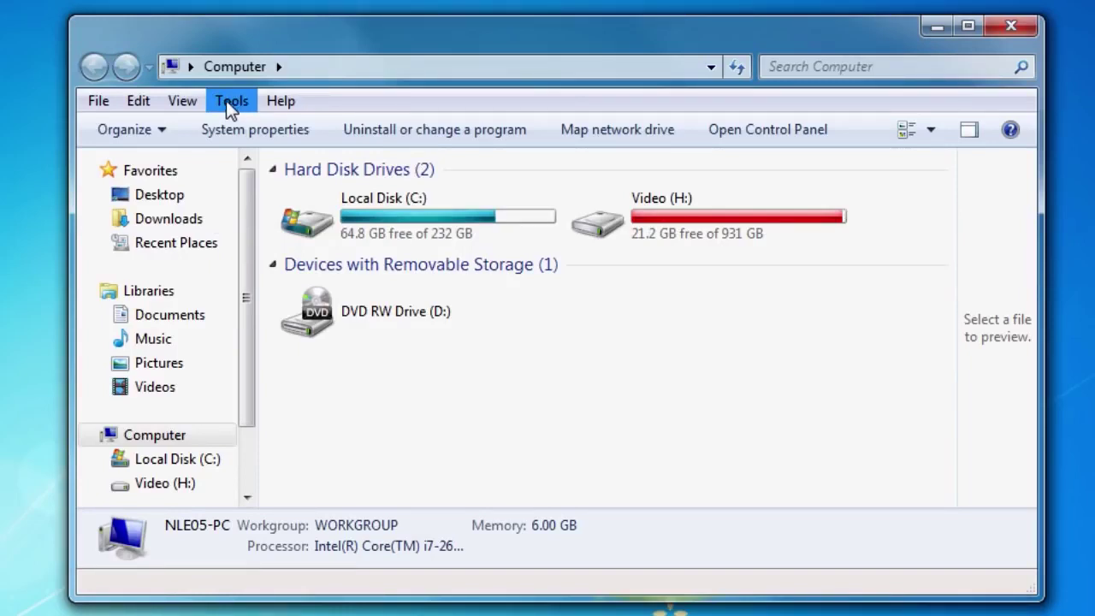
{"action": "left_click", "coordinate": [138, 102]}
{"action": "left_click", "coordinate": [142, 106]}
{"action": "left_click", "coordinate": [204, 435]}
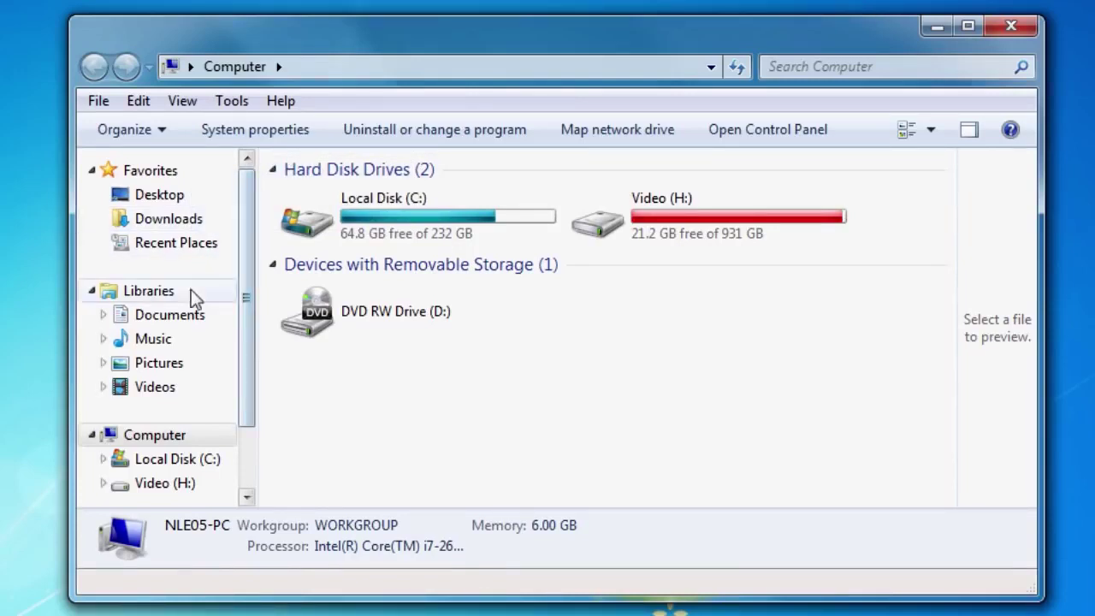
Step: Browse between the Documents library and the Computer location, selecting the CPL folder and the My Text document to view their details
{"action": "left_click", "coordinate": [171, 316]}
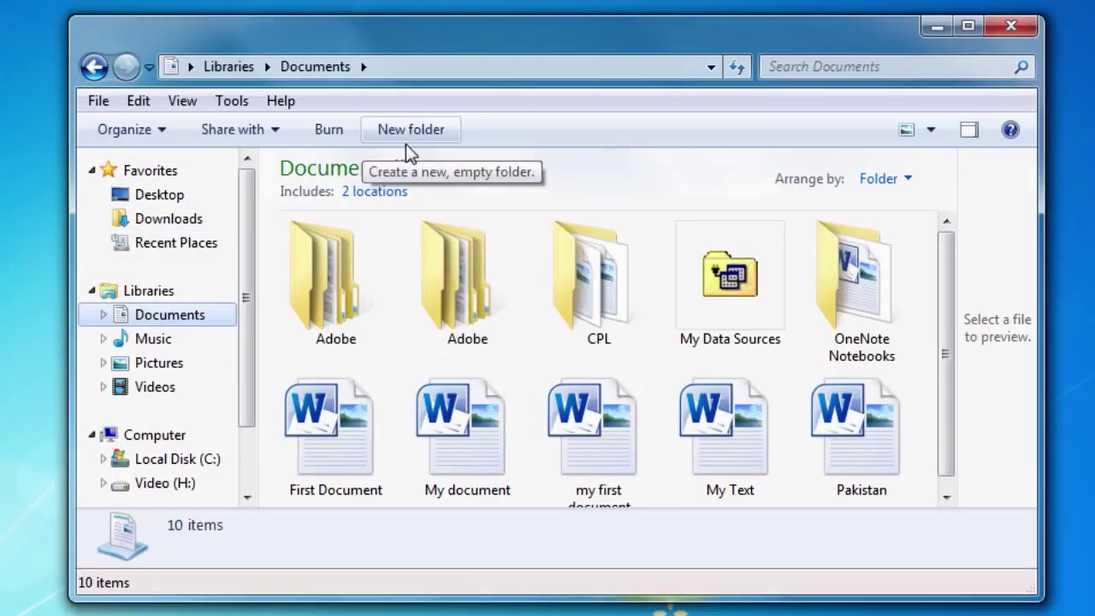
{"action": "left_click", "coordinate": [609, 321]}
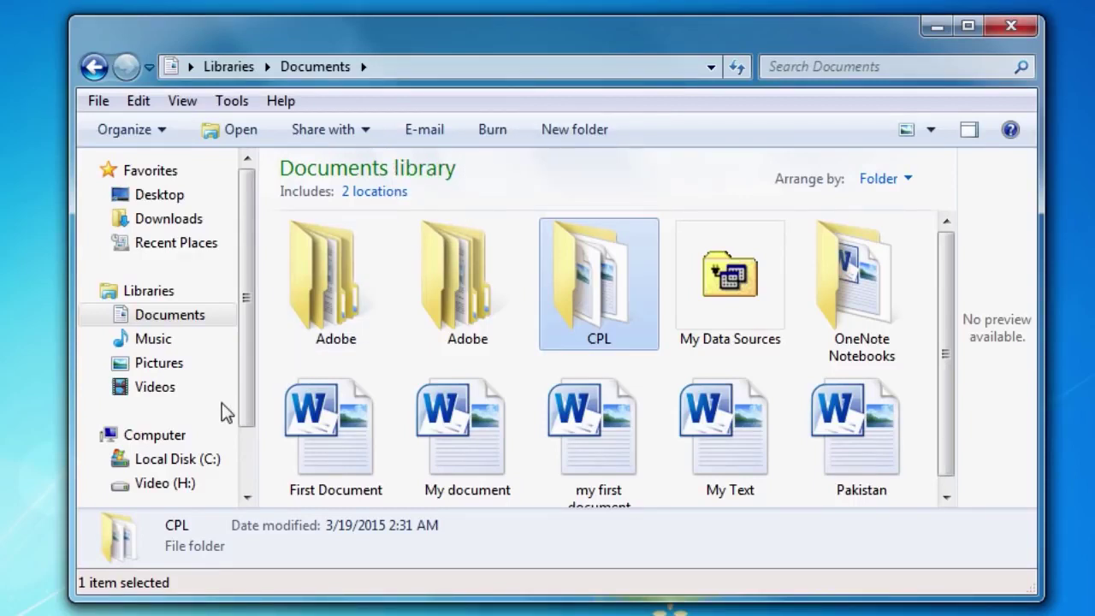
{"action": "left_click", "coordinate": [154, 435]}
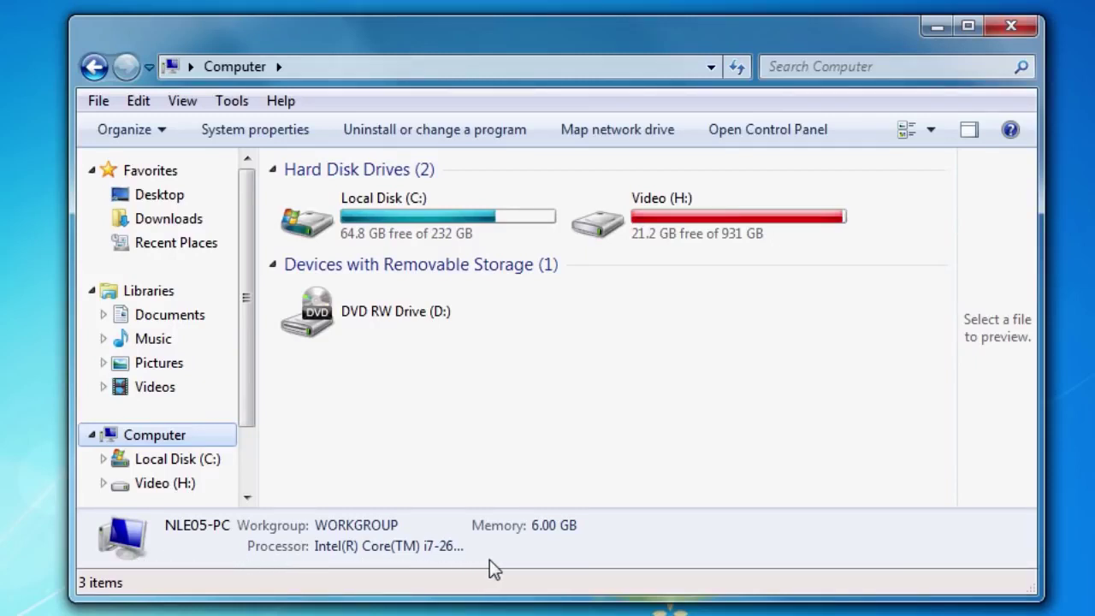
{"action": "left_click", "coordinate": [175, 319]}
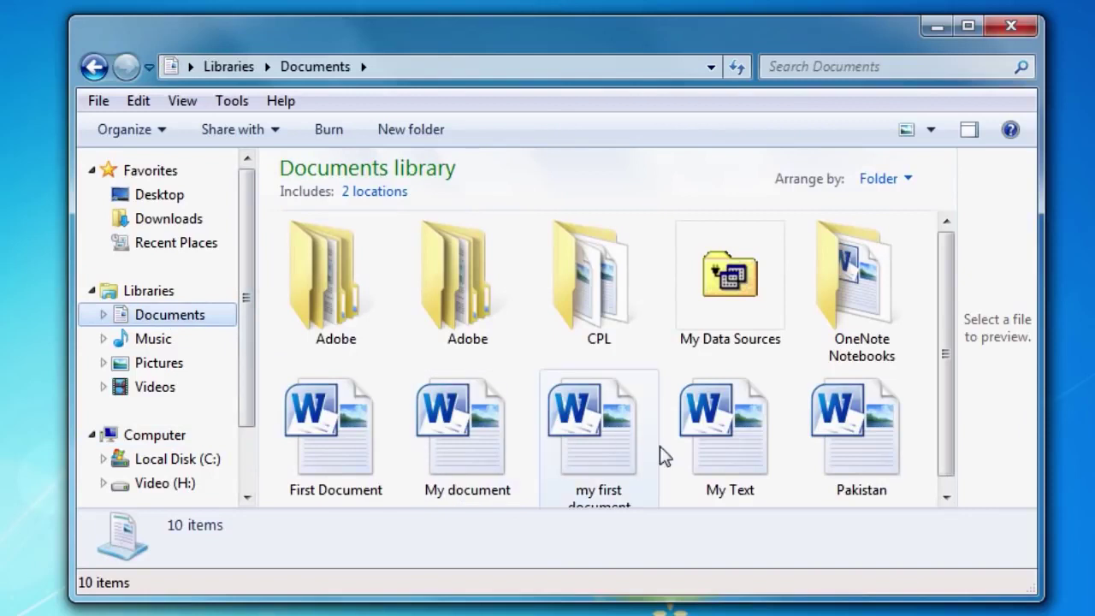
{"action": "left_click", "coordinate": [747, 449]}
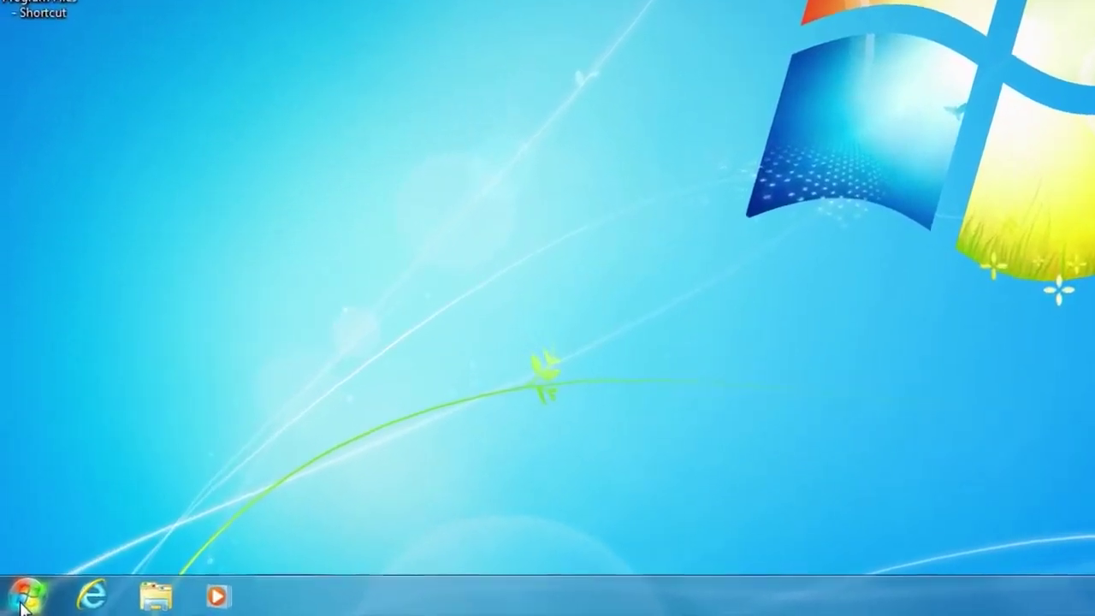
Step: Start Microsoft Word 2010 from the Microsoft Office programs and look over the Insert and Home commands of the blank document
{"action": "left_click", "coordinate": [31, 599]}
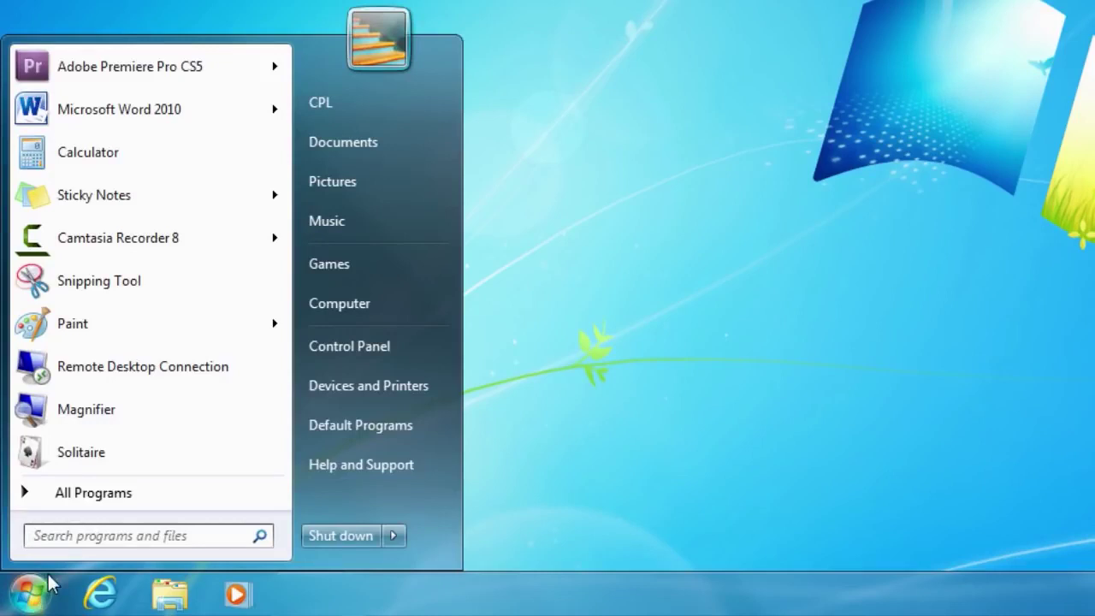
{"action": "left_click", "coordinate": [96, 494]}
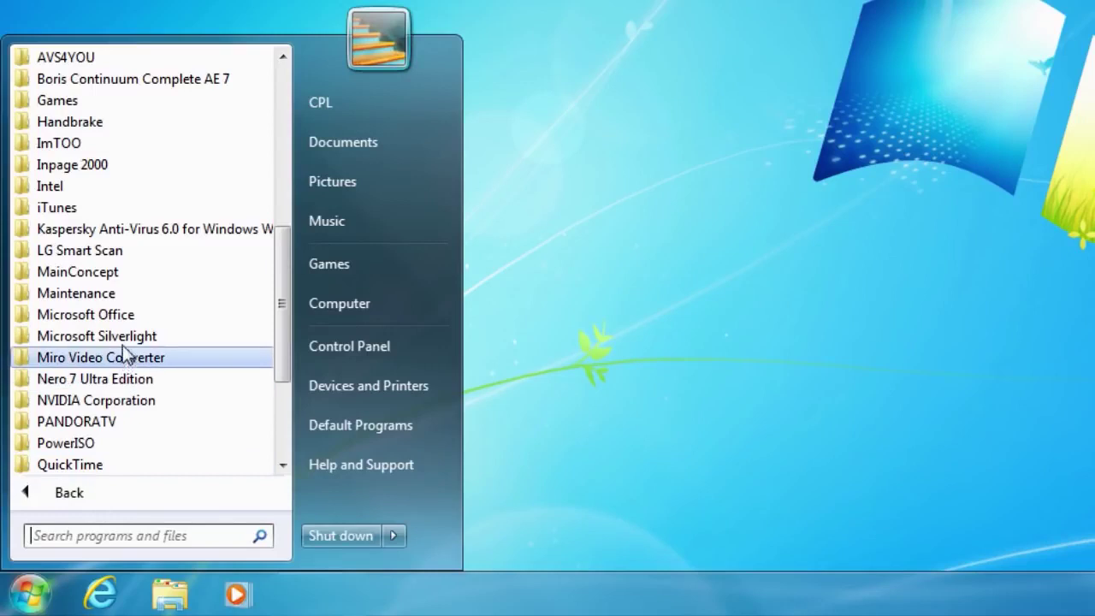
{"action": "left_click", "coordinate": [123, 316]}
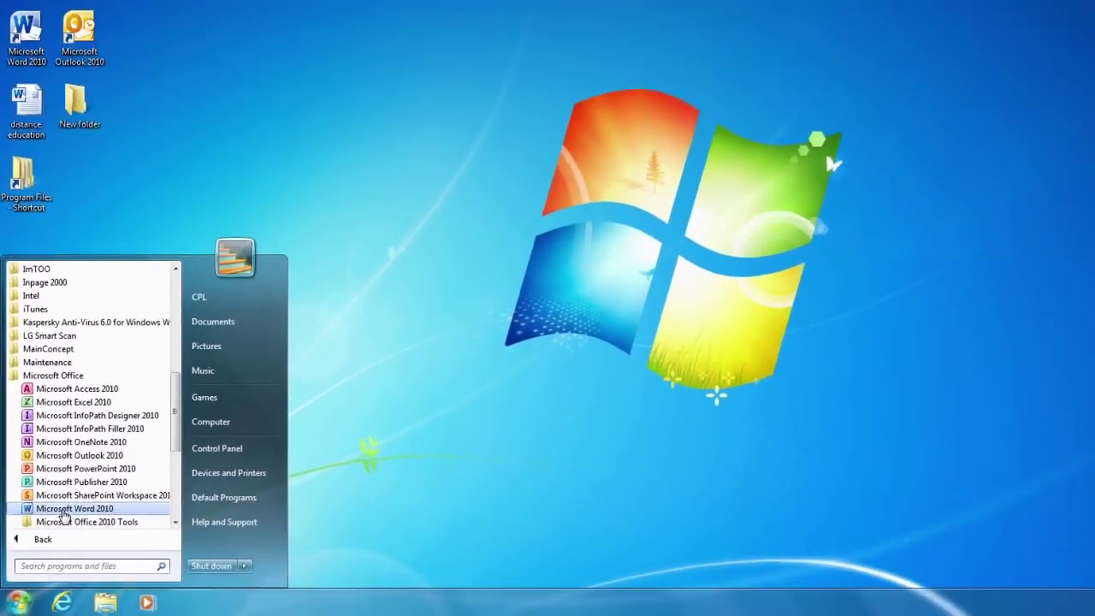
{"action": "left_click", "coordinate": [103, 444]}
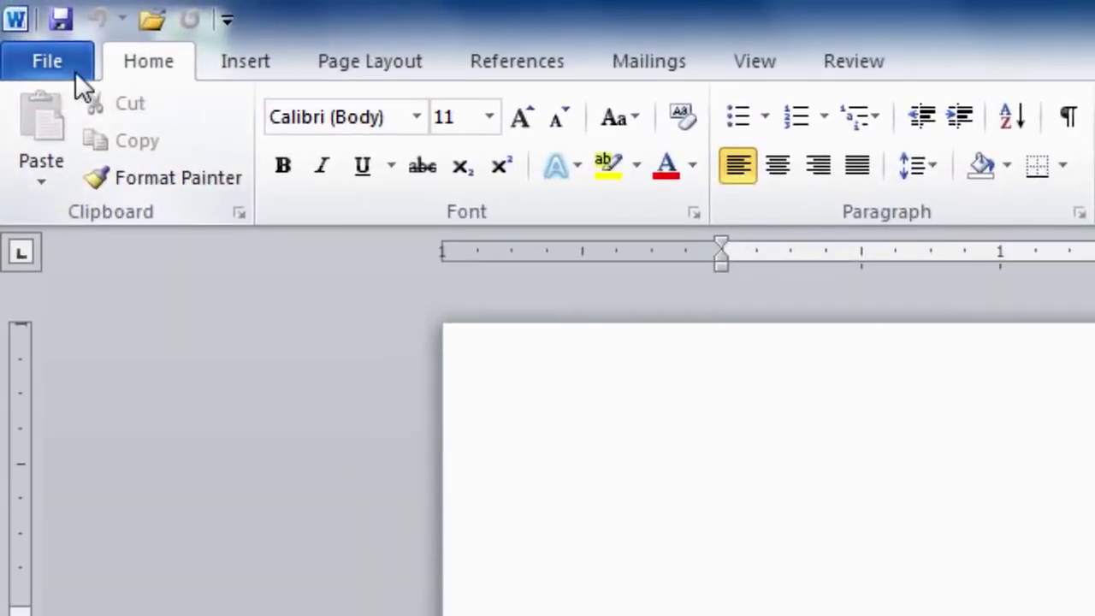
{"action": "left_click", "coordinate": [234, 69]}
{"action": "left_click", "coordinate": [168, 69]}
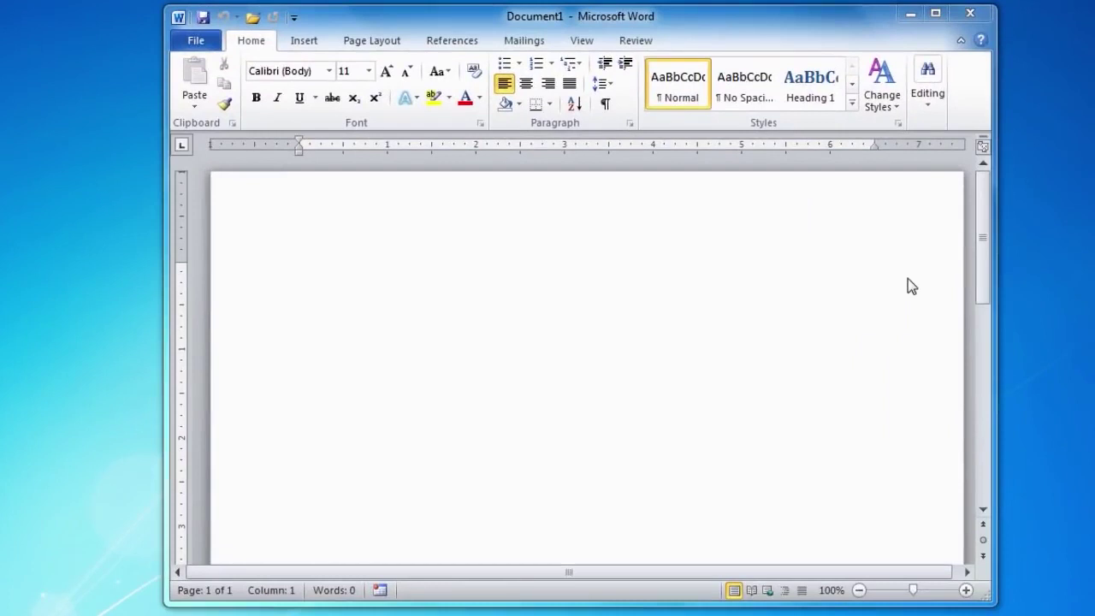
Step: Minimize the Document1 Word window to the taskbar and bring it back maximized to fill the whole screen
{"action": "left_click", "coordinate": [912, 15]}
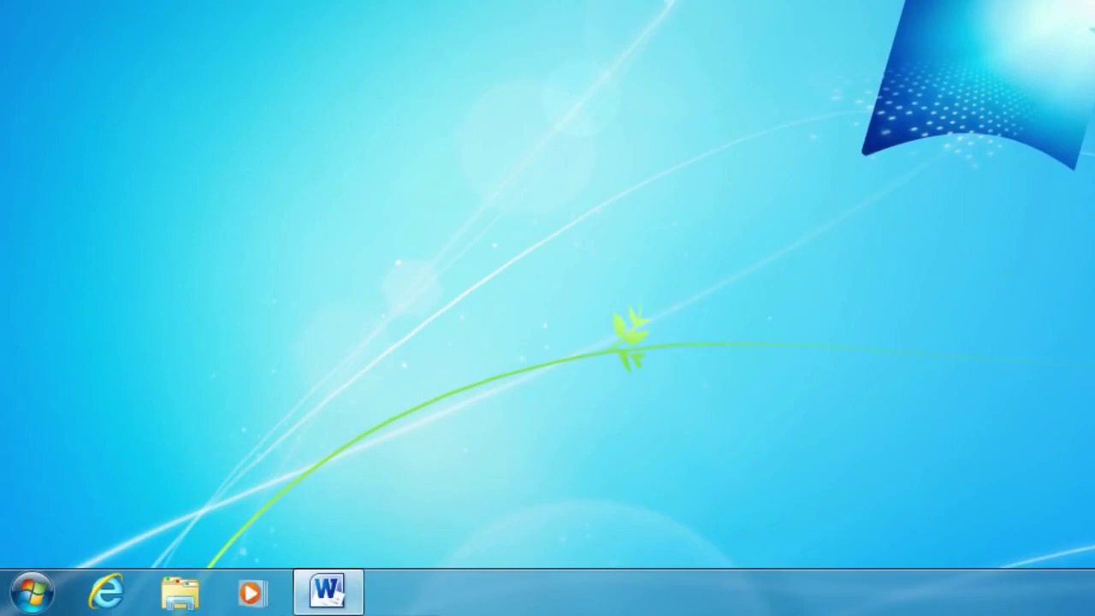
{"action": "mouse_move", "coordinate": [327, 590]}
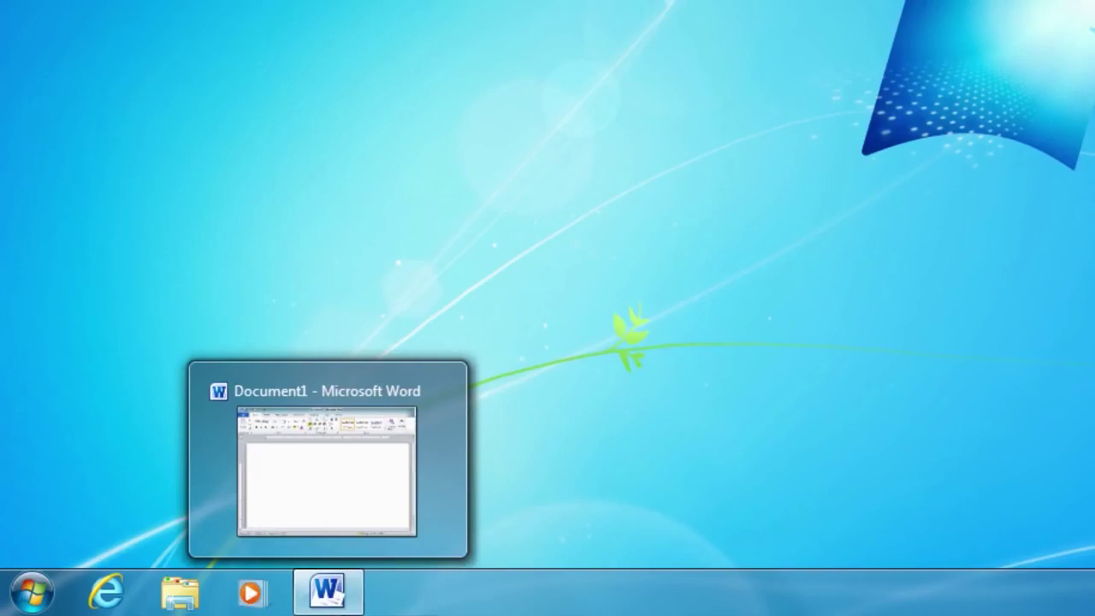
{"action": "left_click", "coordinate": [327, 471]}
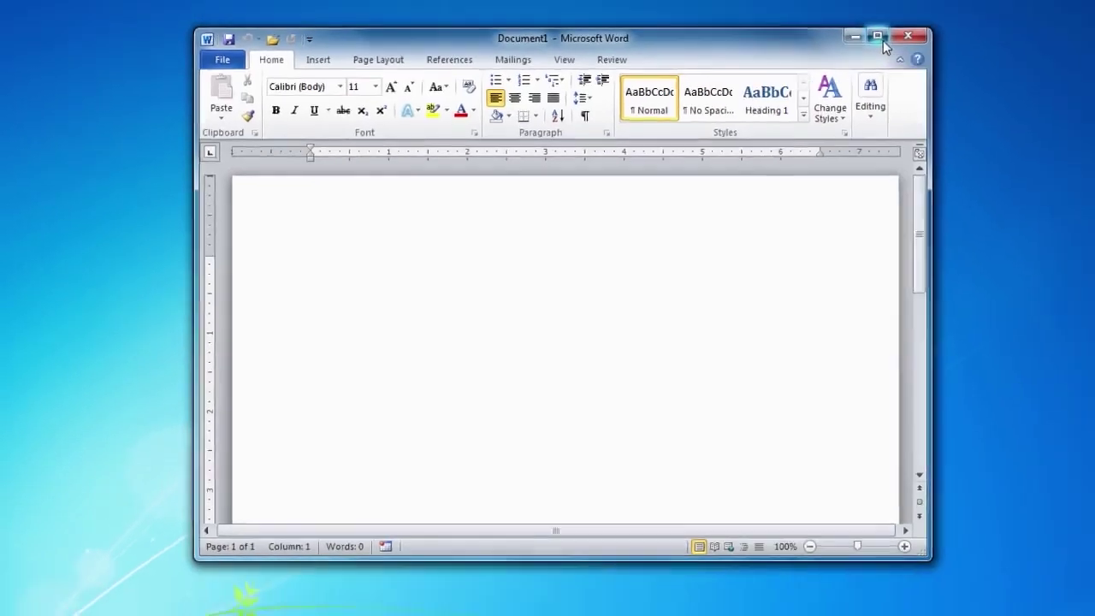
{"action": "left_click", "coordinate": [938, 16]}
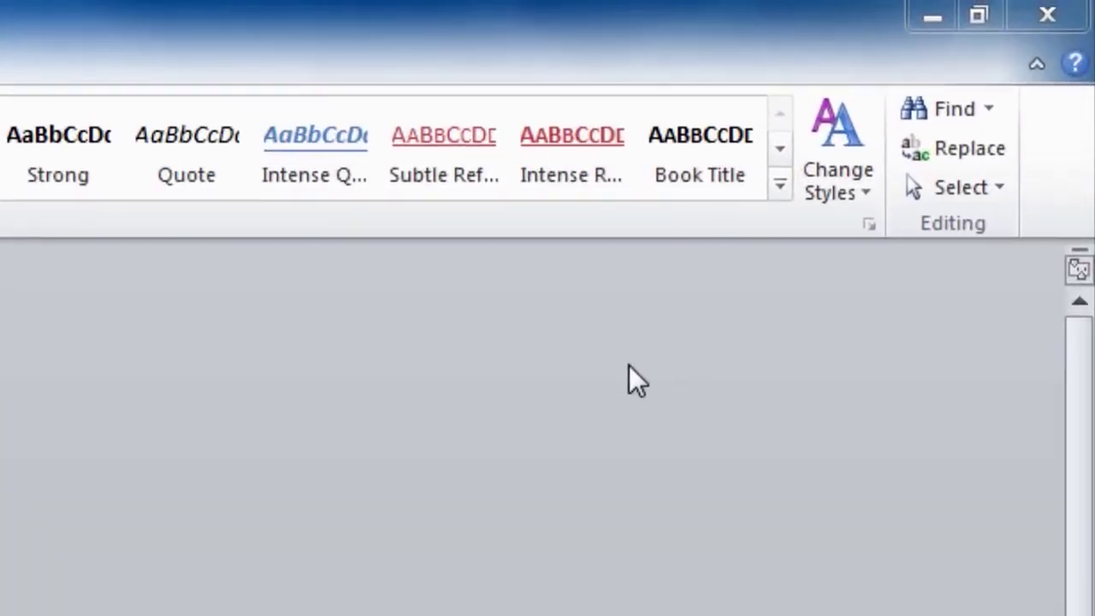
Step: With Word minimized, open the Computer window from the desktop and switch back to the Document1 window in Word
{"action": "left_click", "coordinate": [927, 28]}
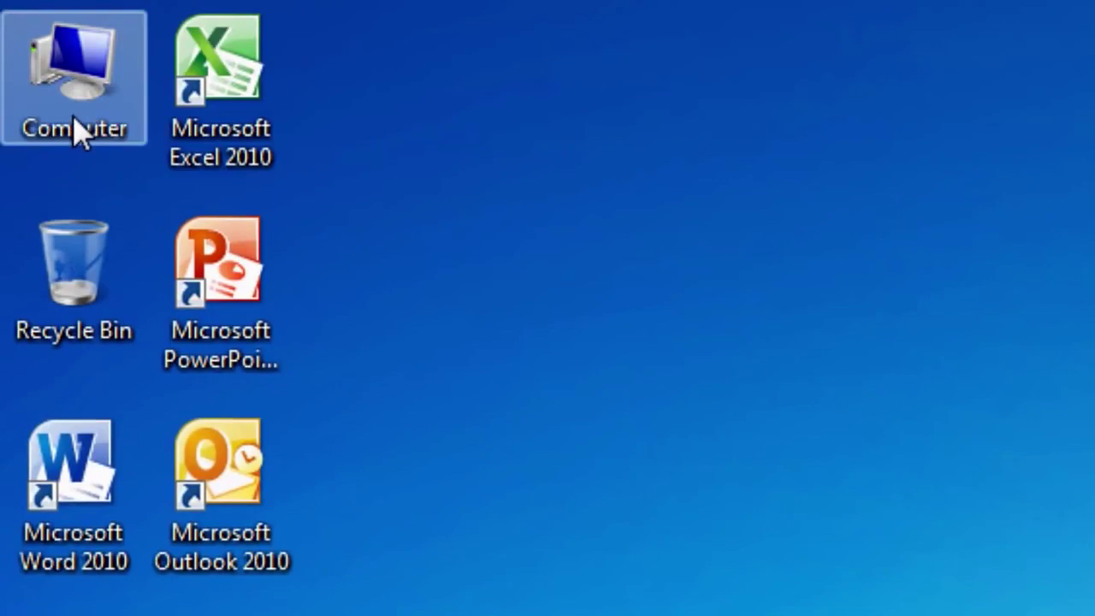
{"action": "double_click", "coordinate": [77, 132]}
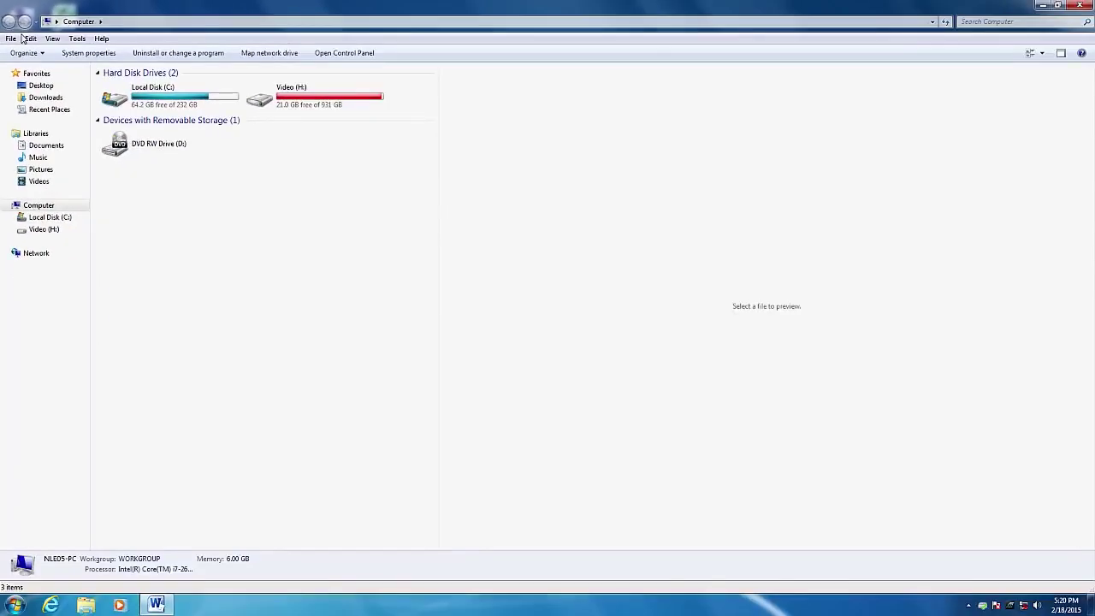
{"action": "mouse_move", "coordinate": [167, 604]}
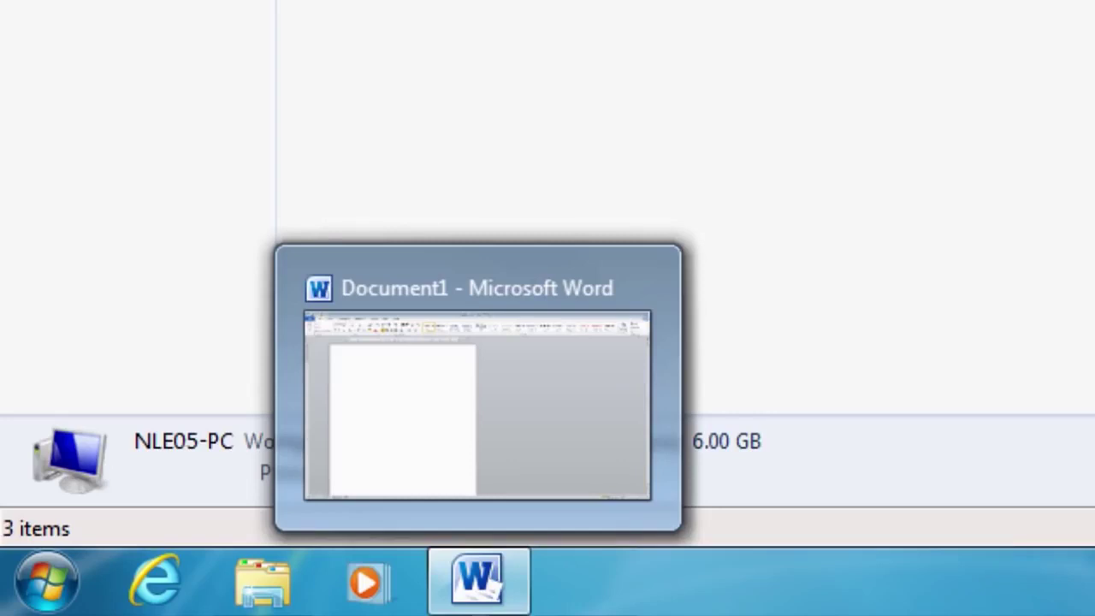
{"action": "left_click", "coordinate": [486, 581]}
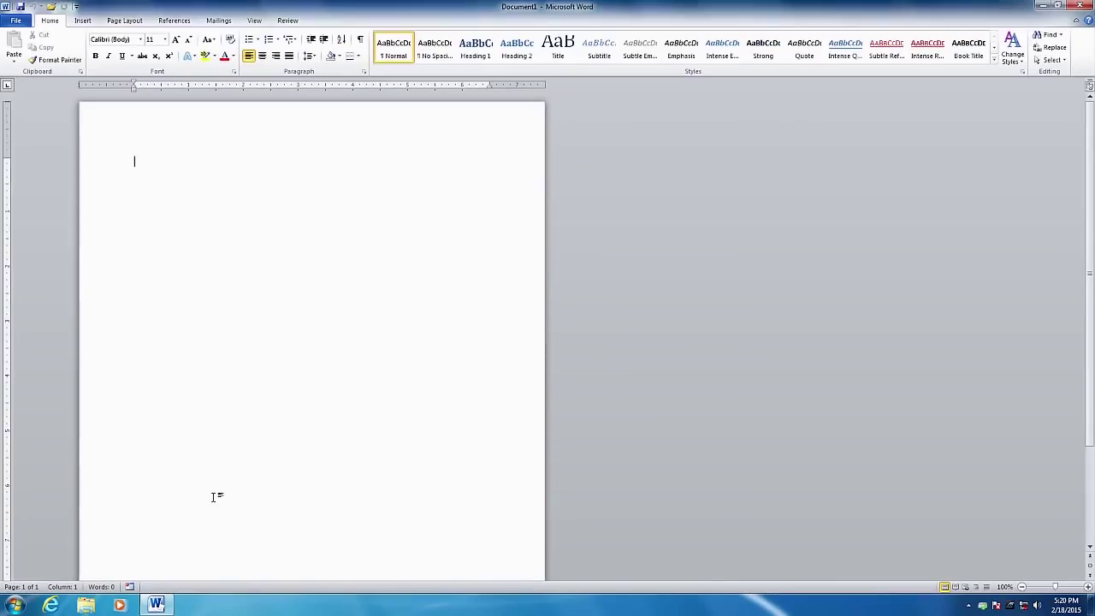
Step: Exit Microsoft Word 2010 with its Exit command, returning to the desktop
{"action": "mouse_move", "coordinate": [85, 603]}
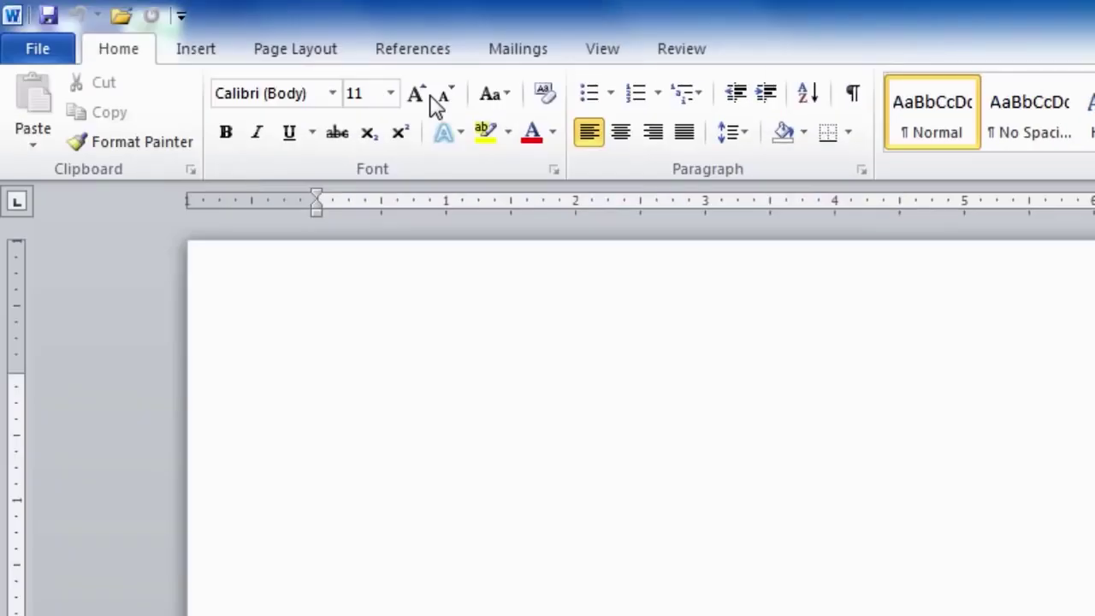
{"action": "left_click", "coordinate": [35, 51]}
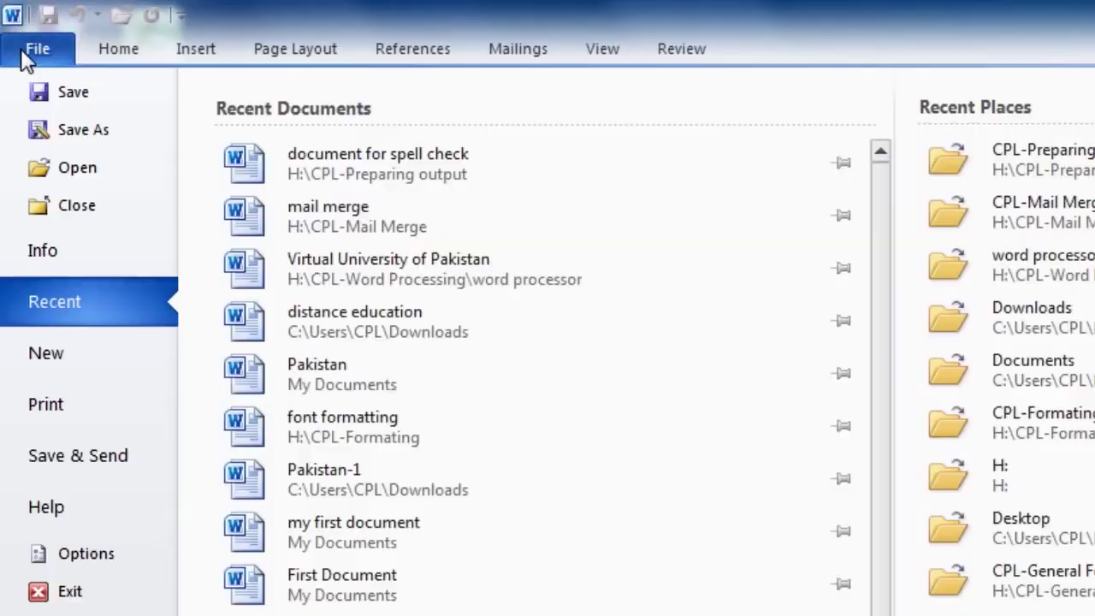
{"action": "left_click", "coordinate": [81, 595]}
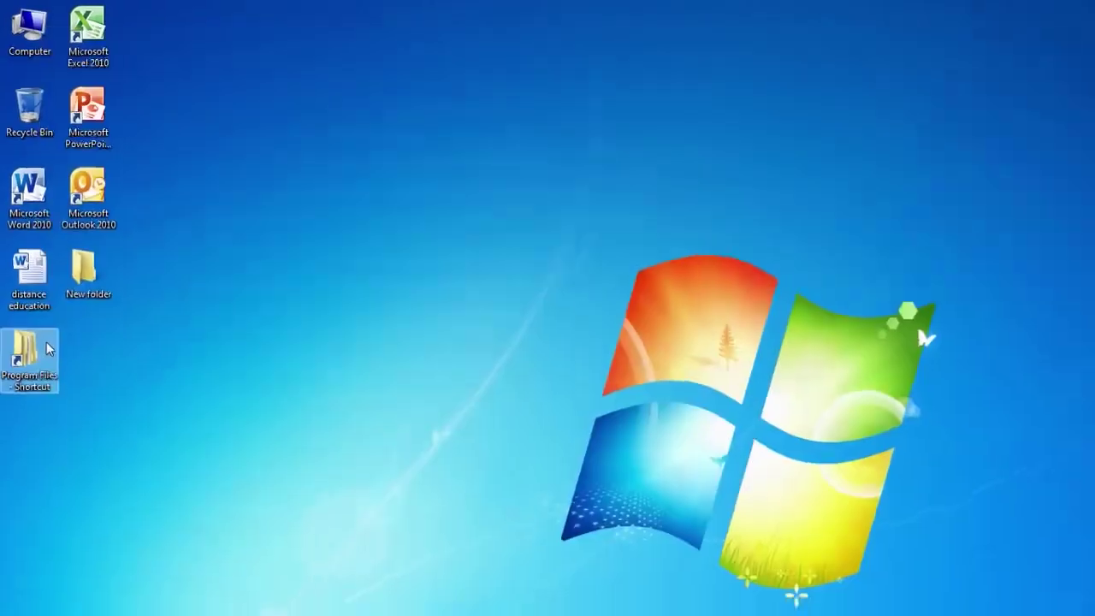